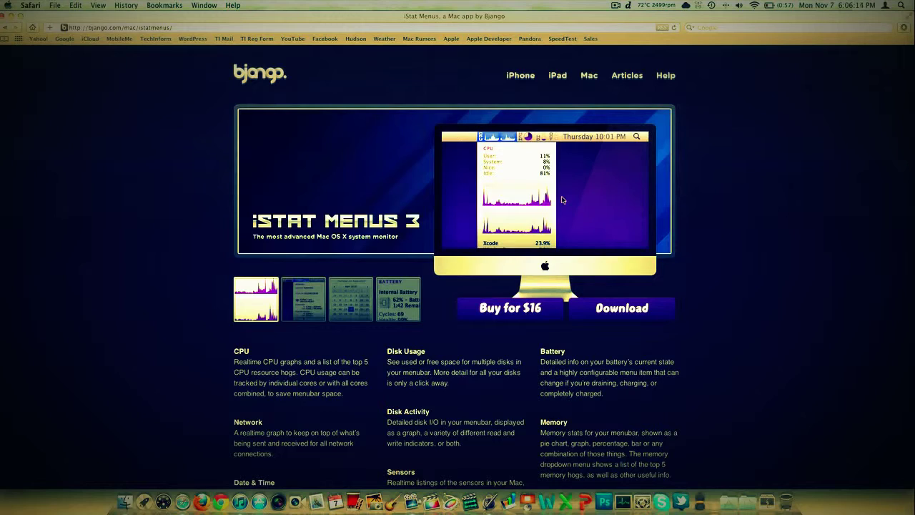
Hide Safari, launch iStat Menus from Spotlight, and move its preferences window to the top right
key(F11)
key(super+space)
text(network)
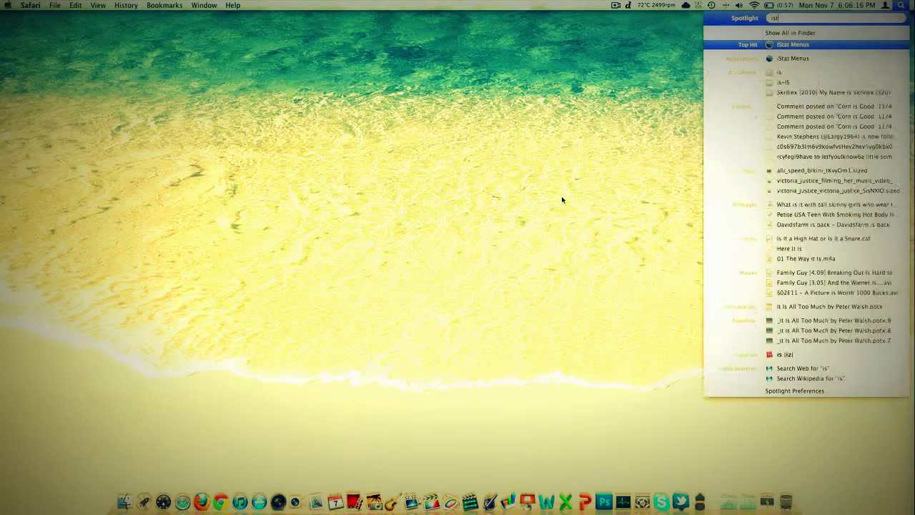
key(Return)
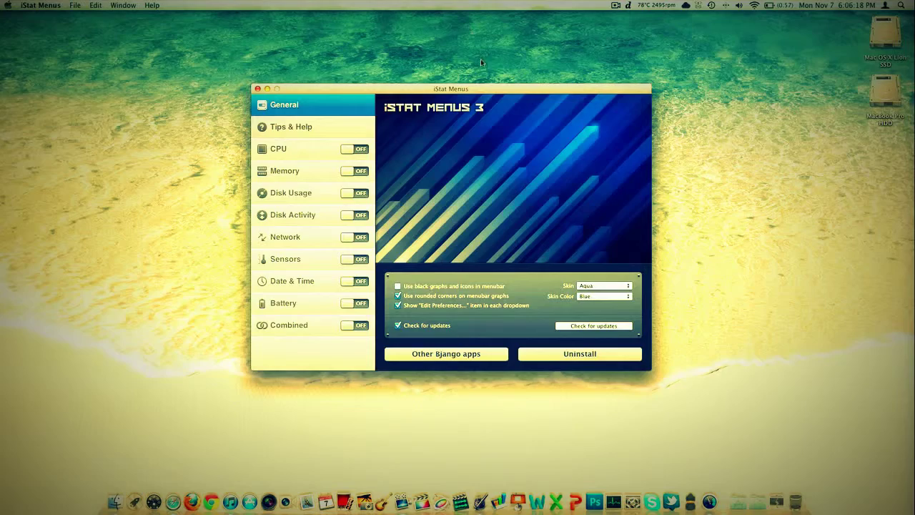
drag(500, 87, 751, 17)
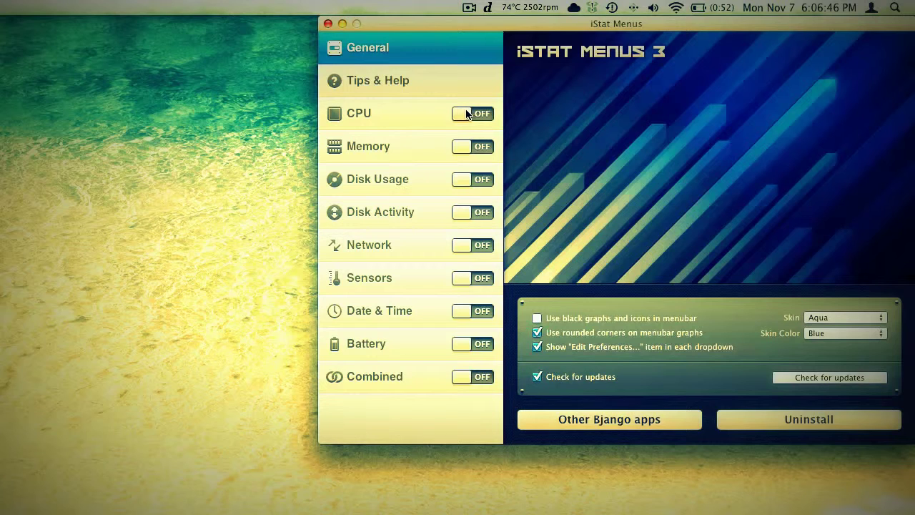
Turn CPU on, show cores separately then as one item again, and turn CPU off
click(466, 114)
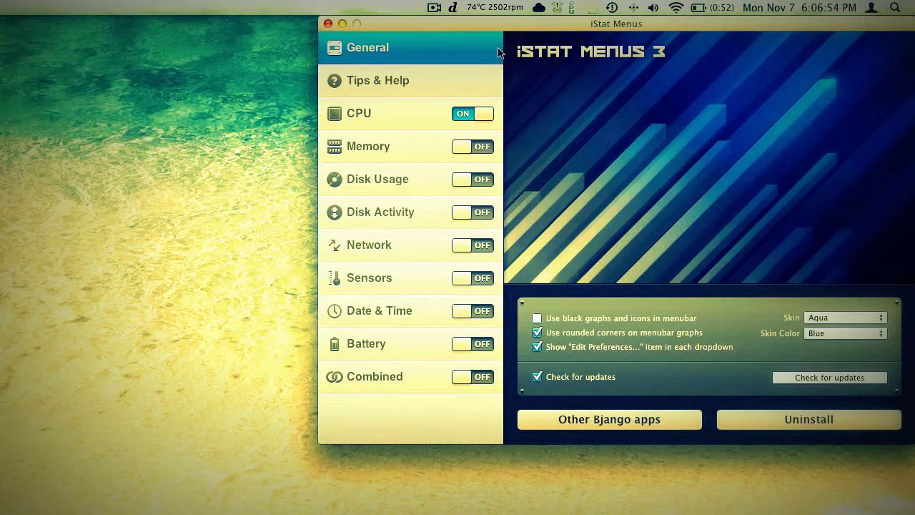
click(386, 116)
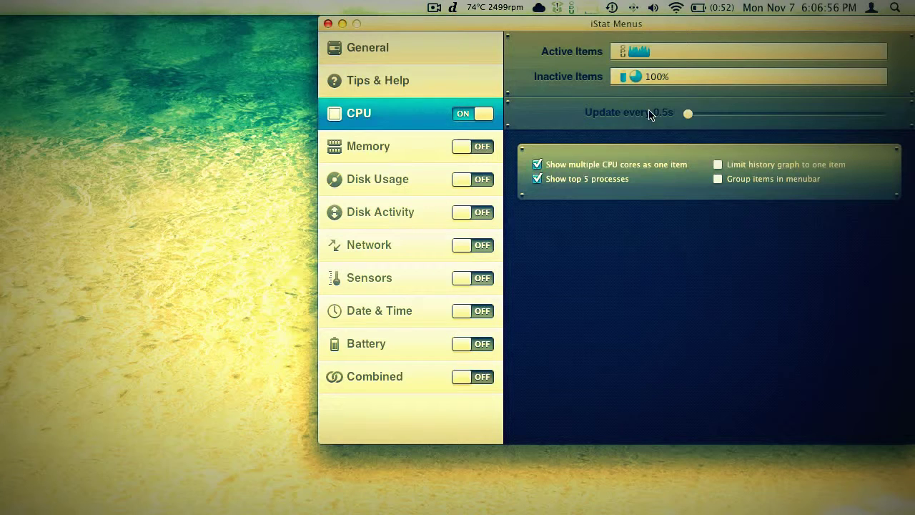
click(601, 169)
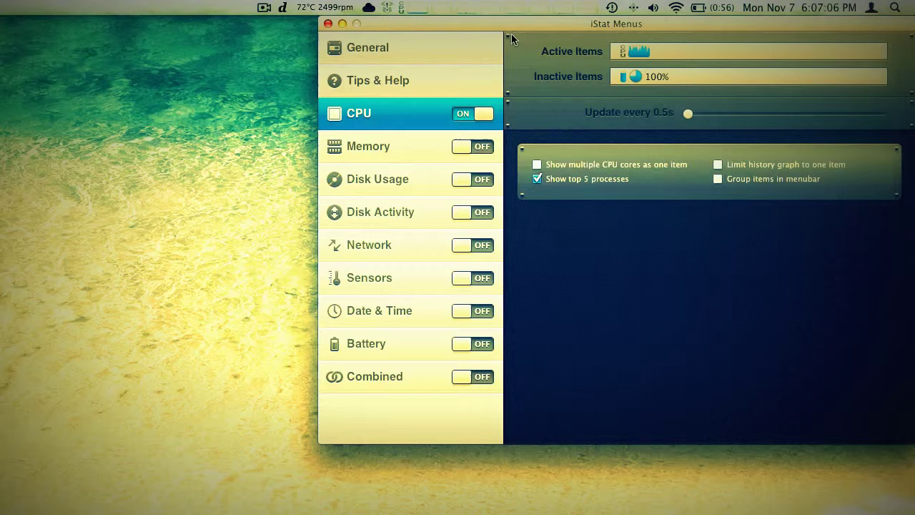
click(594, 165)
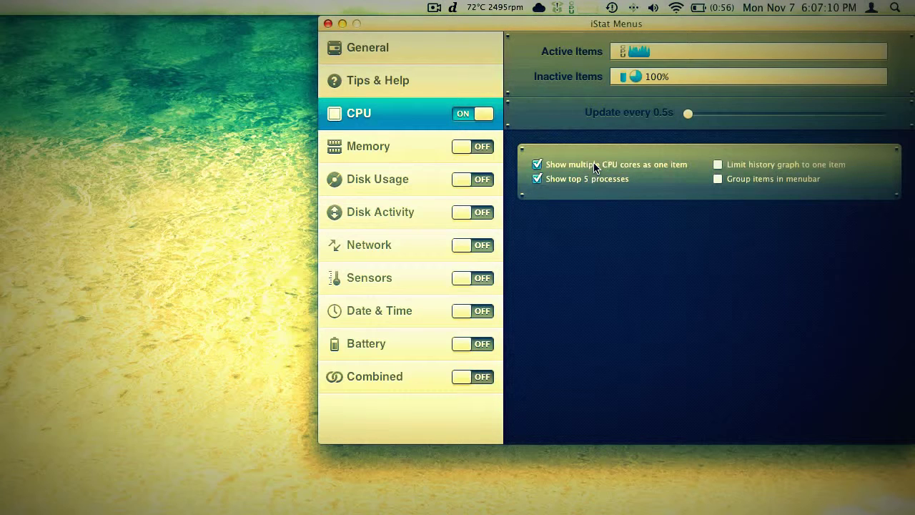
click(482, 119)
Turn on the Memory monitor, adjust its update interval, then turn it off
click(458, 148)
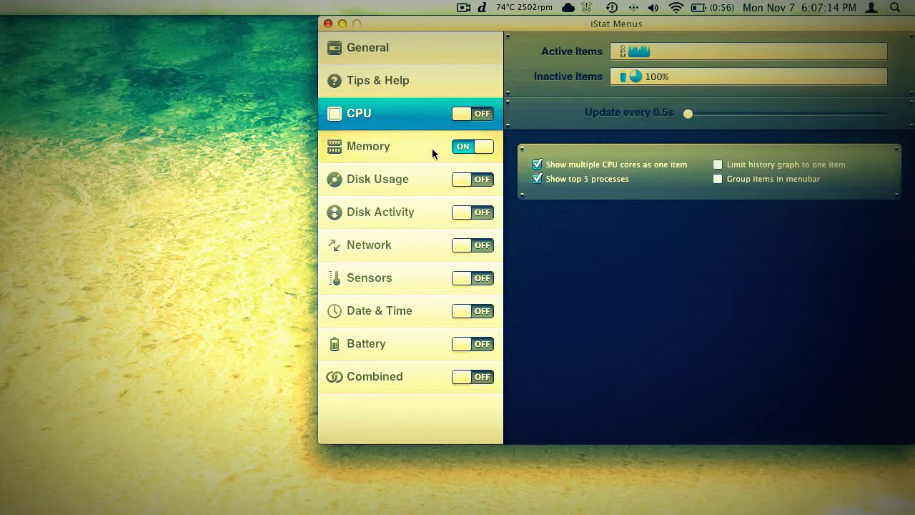
click(431, 149)
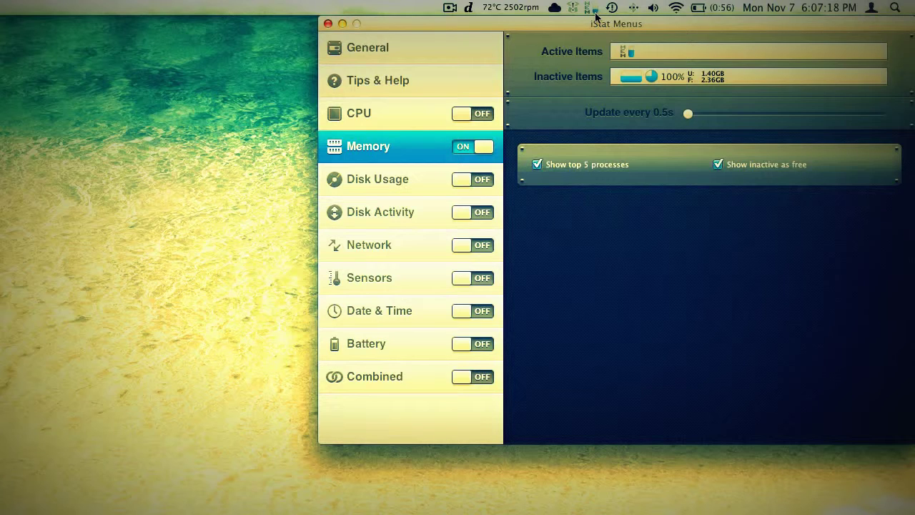
mouse_move(687, 114)
mouse_down()
mouse_move(886, 117)
mouse_move(687, 113)
mouse_up()
click(457, 147)
Turn on Disk Usage and view each disk's free and used space in the menu bar
click(424, 174)
click(453, 180)
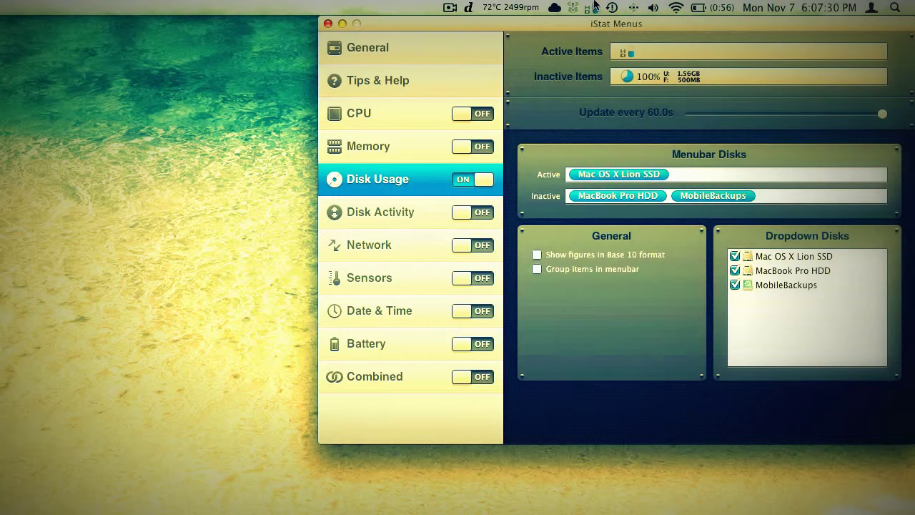
click(592, 6)
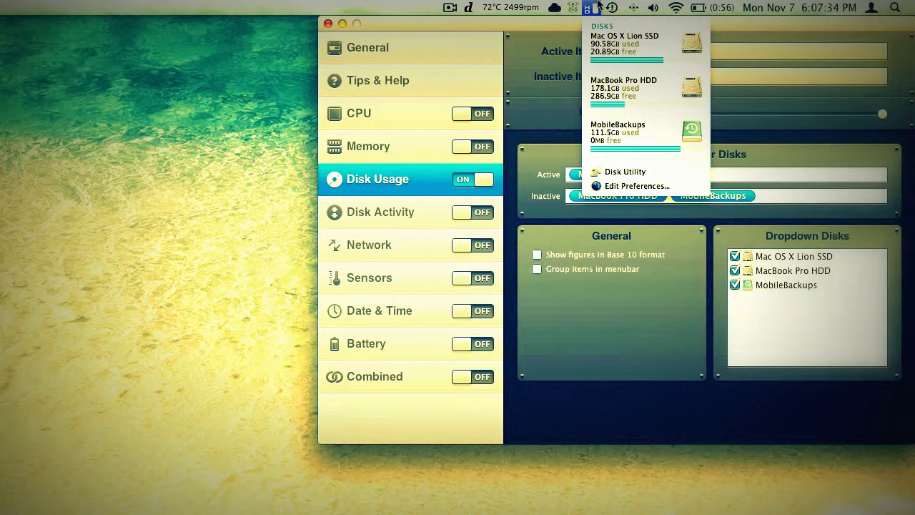
Turn Memory back on and review its stats and top processes from the menu bar
click(382, 152)
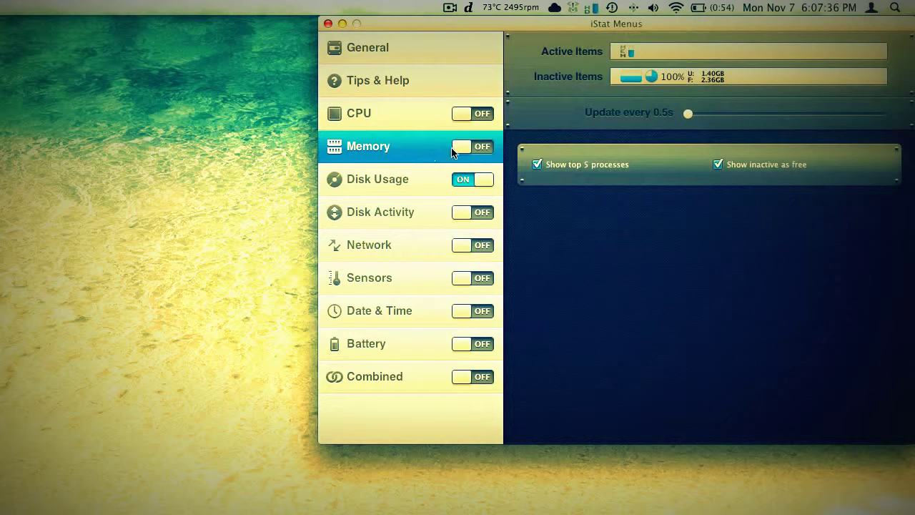
click(471, 146)
click(576, 7)
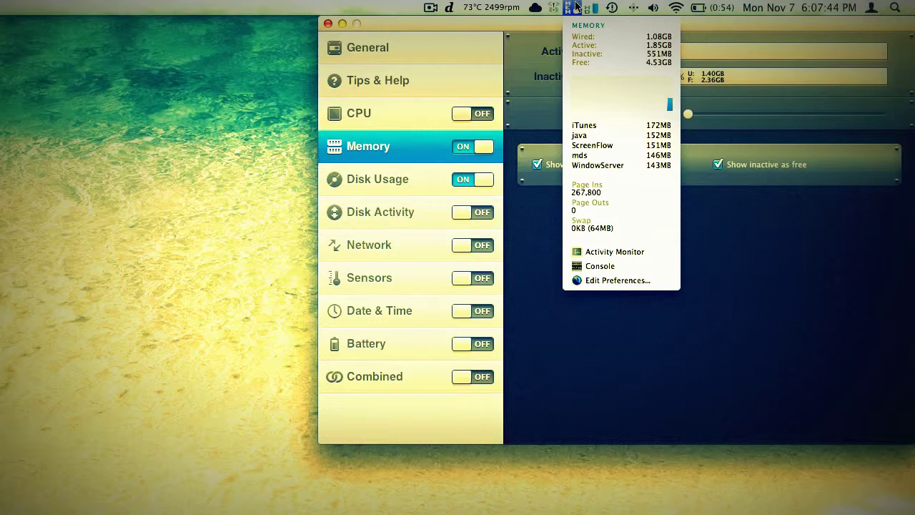
click(572, 8)
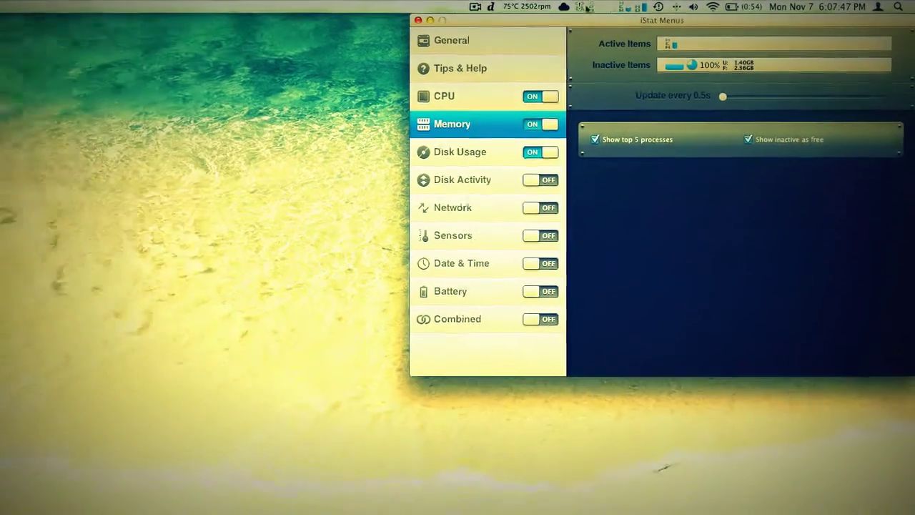
Check the CPU usage readout, turn CPU off, and turn on Disk Activity
click(586, 7)
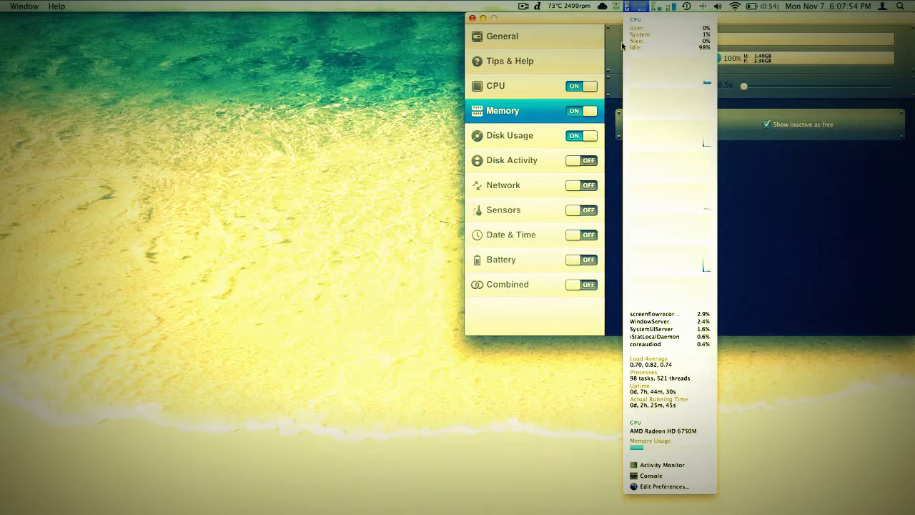
click(585, 97)
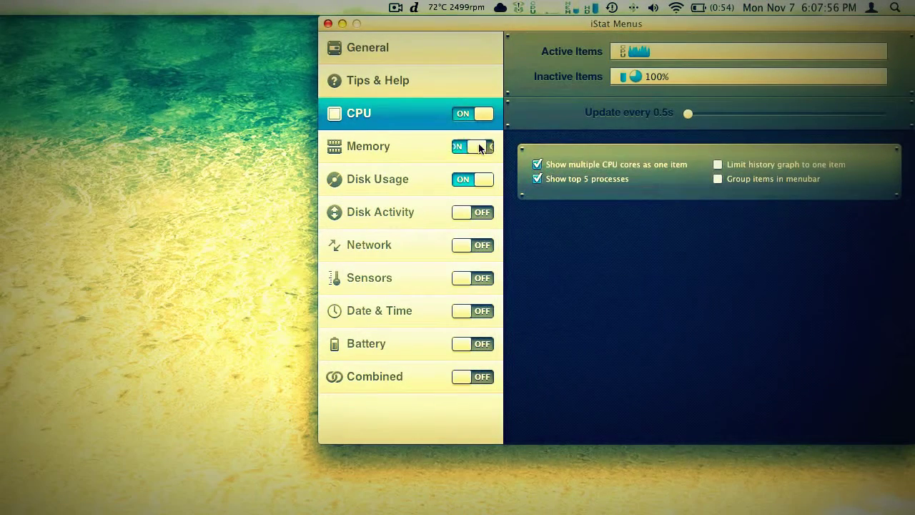
click(484, 113)
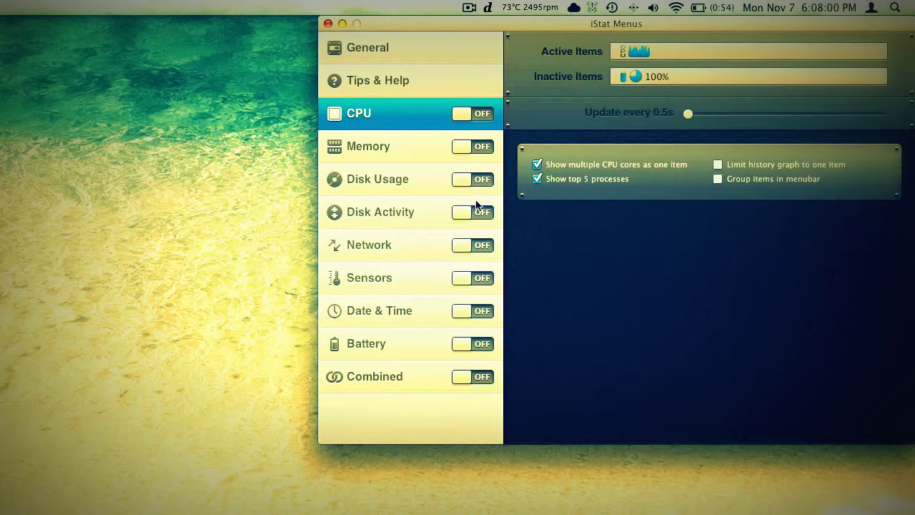
click(471, 213)
click(426, 213)
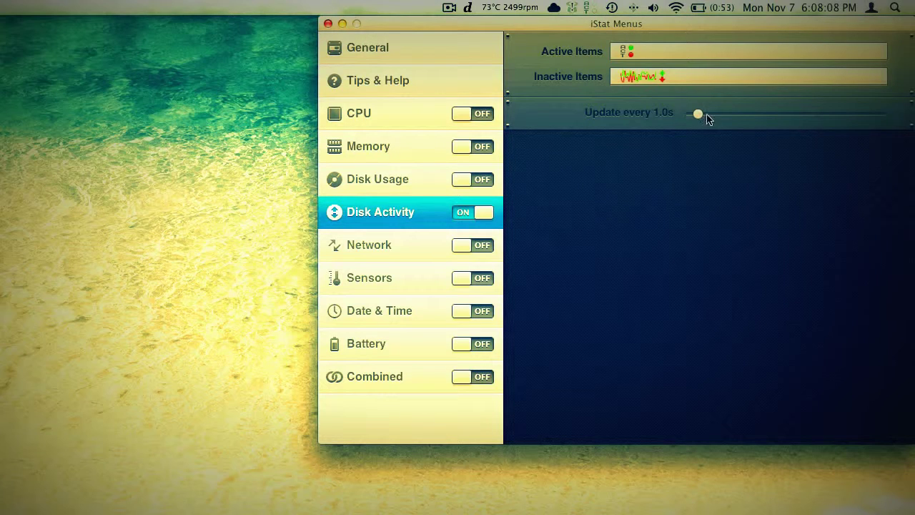
Set Disk Activity to update every 0.5 seconds, view per-disk read/write speeds, then turn it off
drag(706, 119, 687, 114)
click(590, 6)
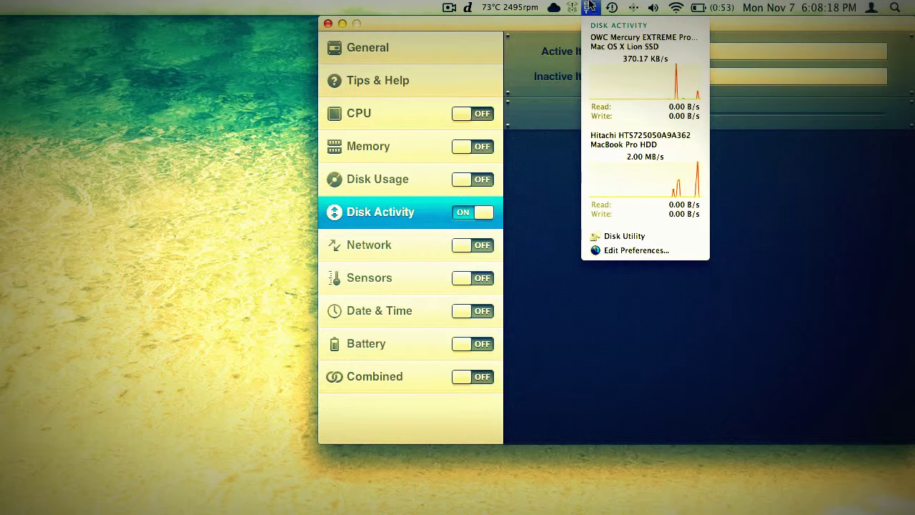
click(474, 212)
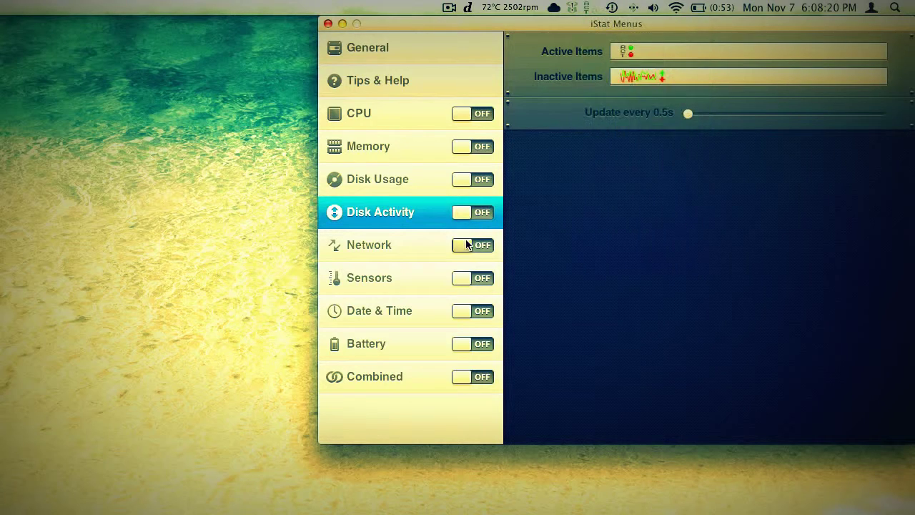
Turn on the Network monitor and view its readings from the menu bar
click(439, 253)
click(466, 245)
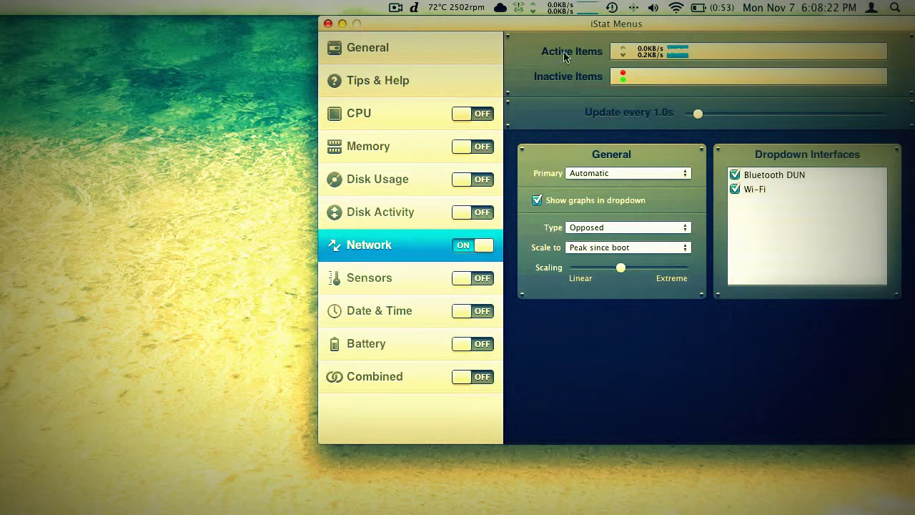
click(588, 6)
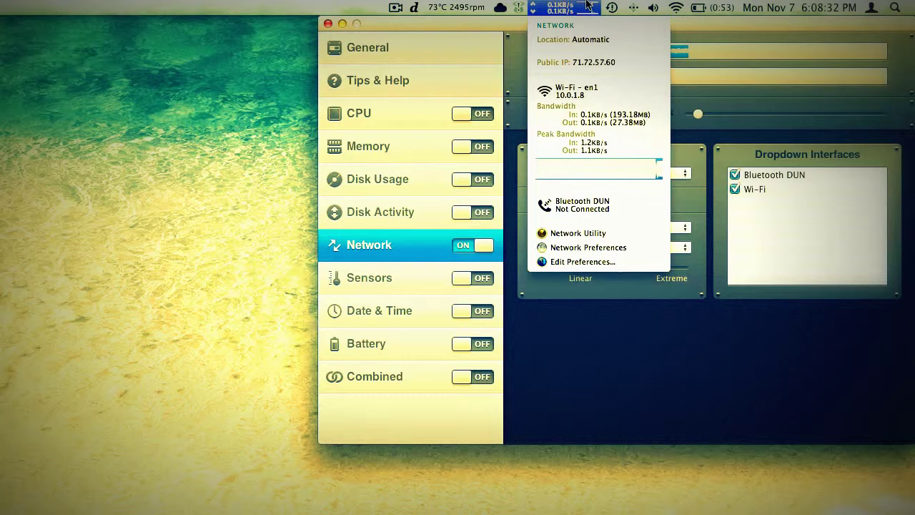
click(422, 278)
Turn on Sensors, review fan-control options and sensor readings, then turn Sensors off
click(464, 277)
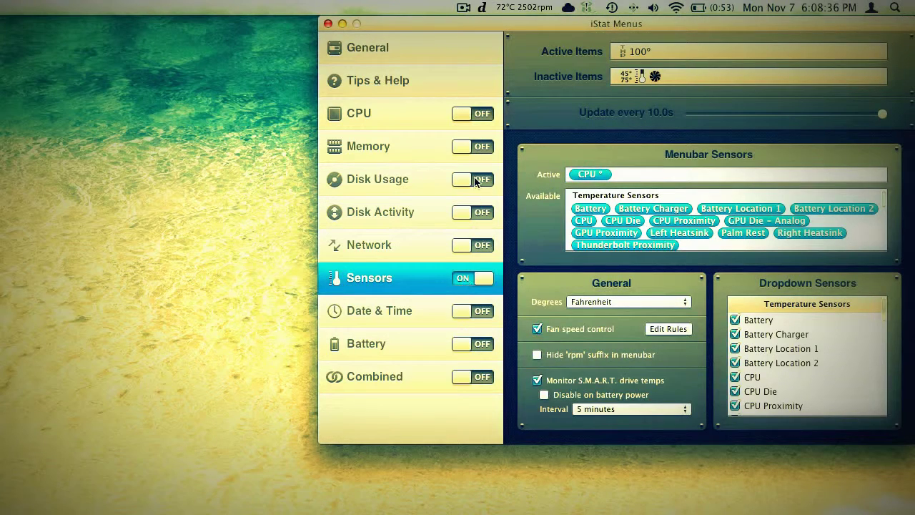
click(495, 8)
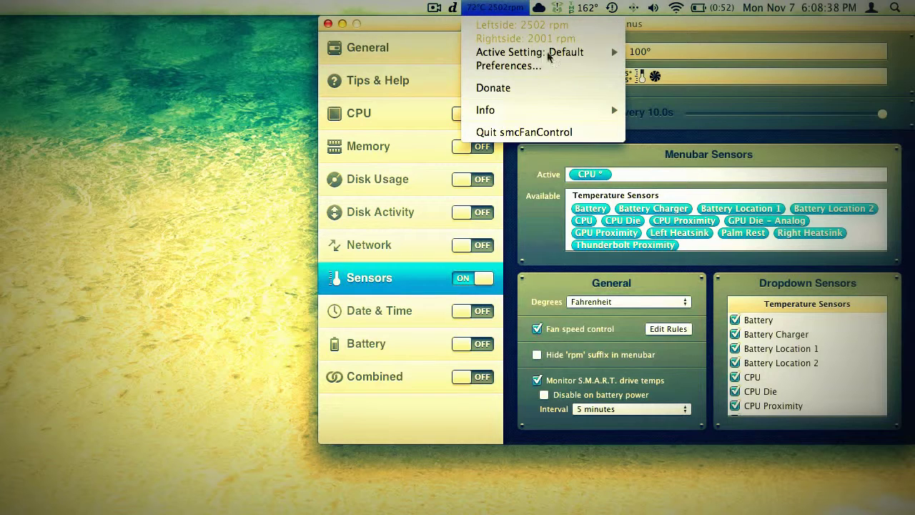
mouse_move(584, 6)
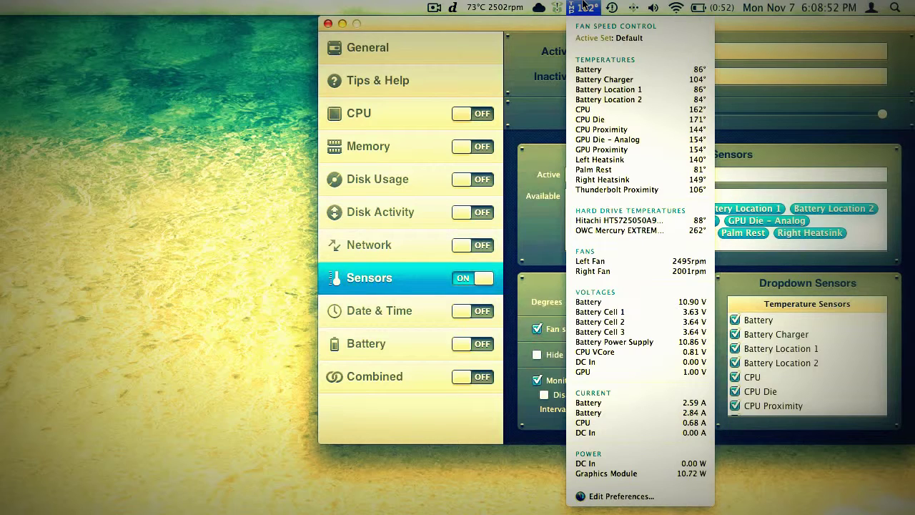
click(522, 92)
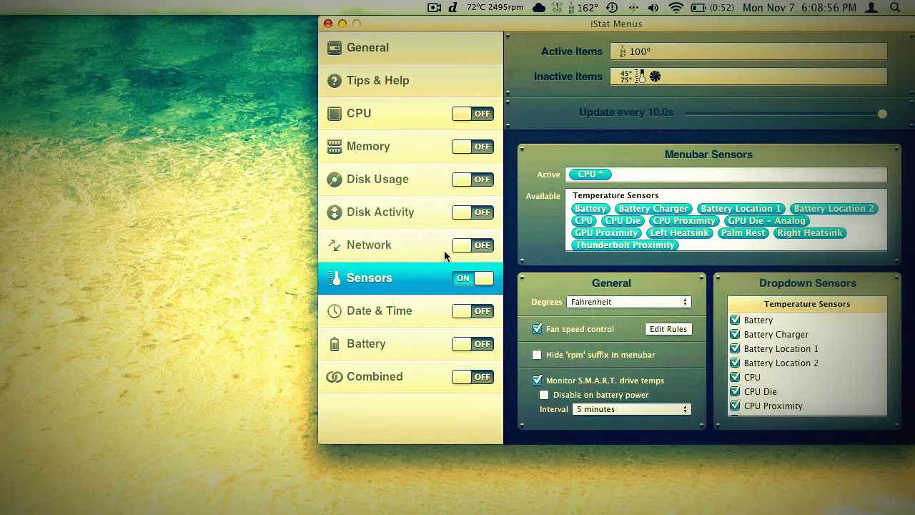
click(464, 286)
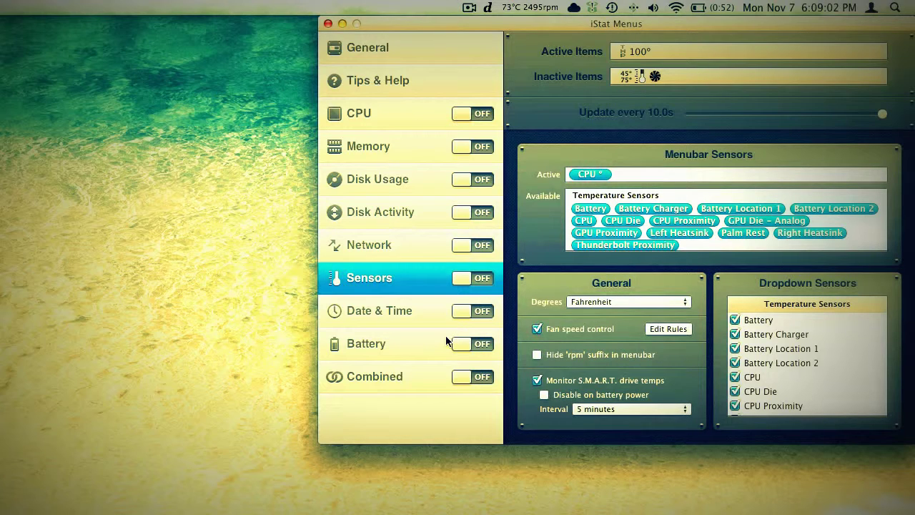
Turn on Disk Activity, Network, Disk Usage and Memory monitors, and bring up Memory settings
click(466, 212)
click(456, 246)
click(463, 179)
click(456, 145)
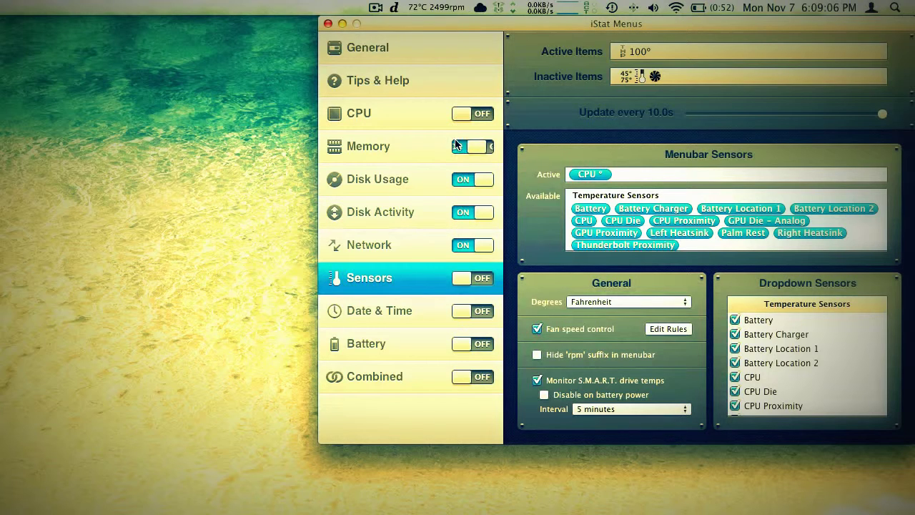
click(409, 150)
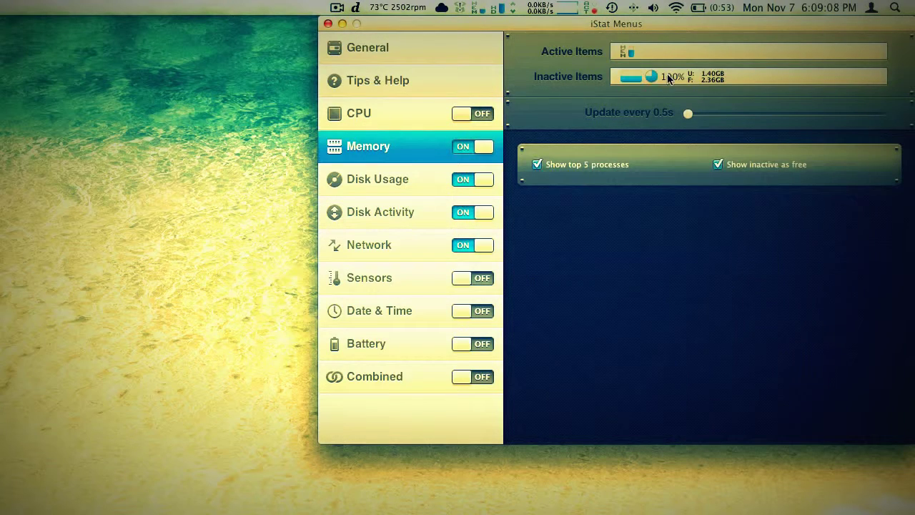
Add the memory bar graph at the front of Active Items, preview readings, then turn off Disk Activity and Network
drag(629, 77, 759, 48)
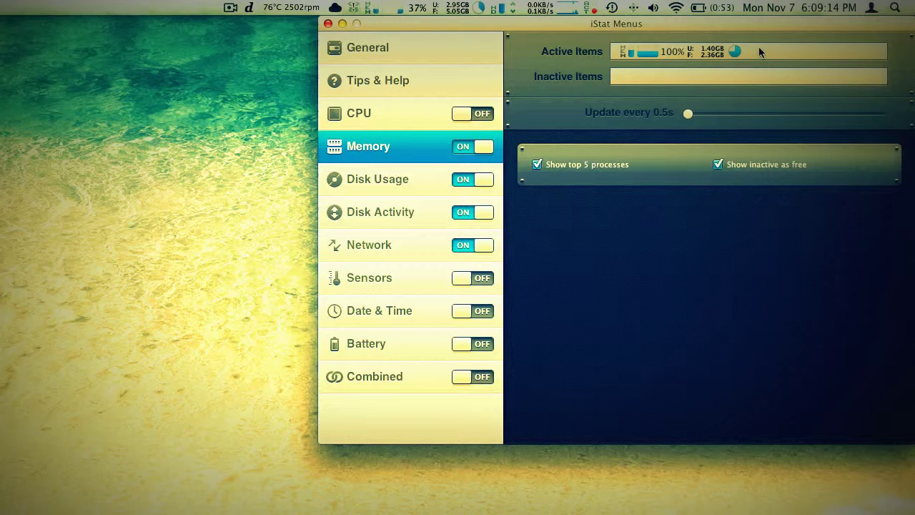
click(471, 11)
click(500, 8)
drag(654, 53, 730, 52)
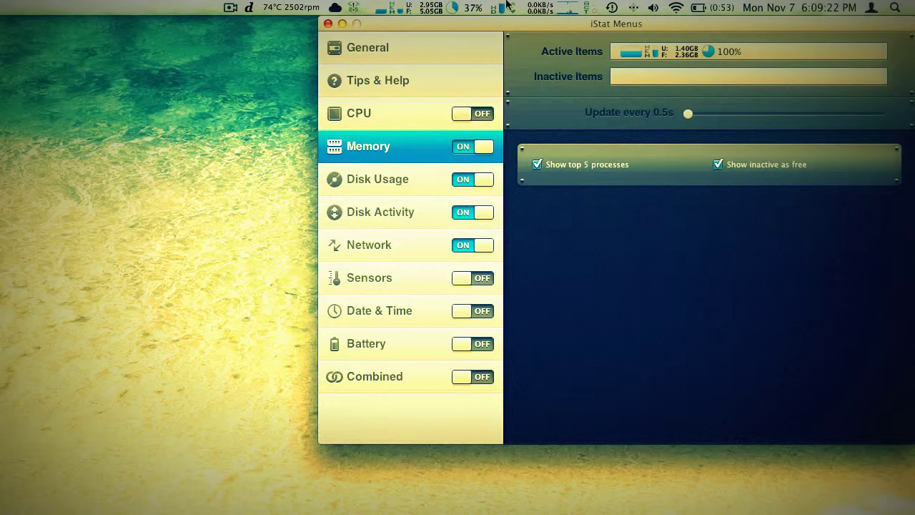
click(452, 10)
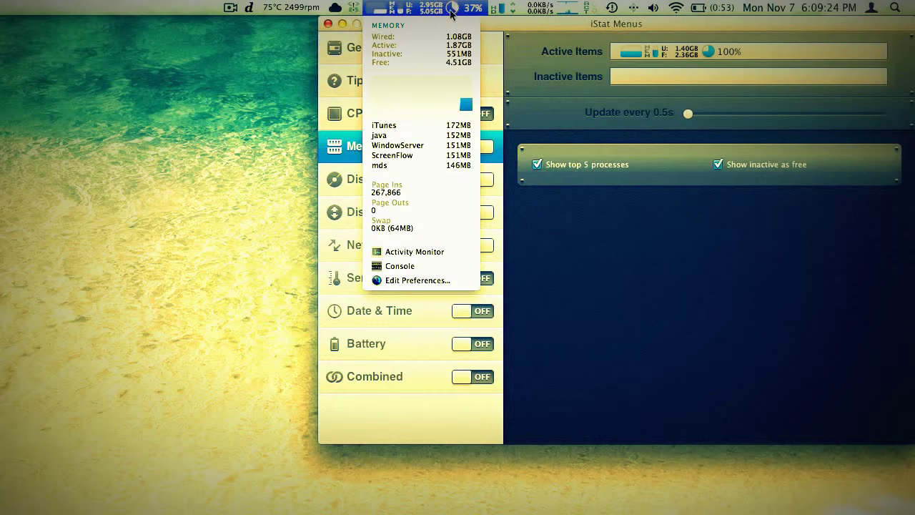
click(613, 116)
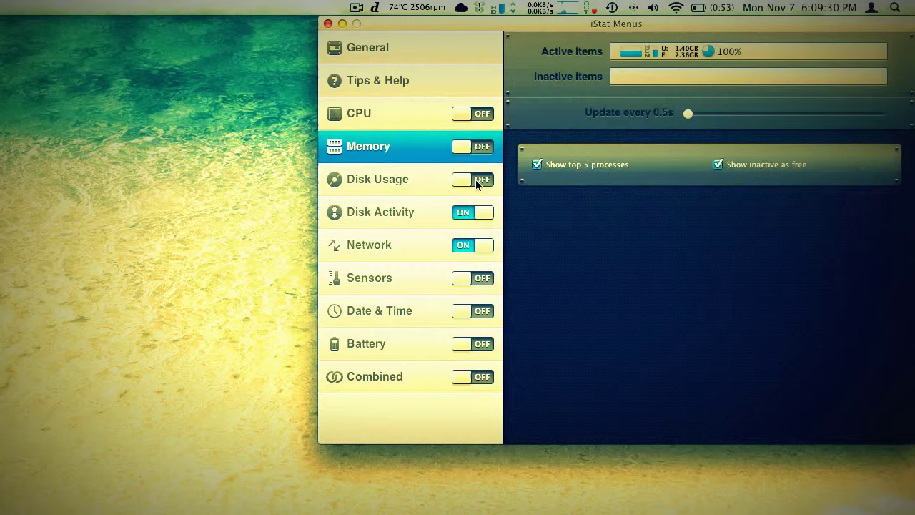
click(472, 212)
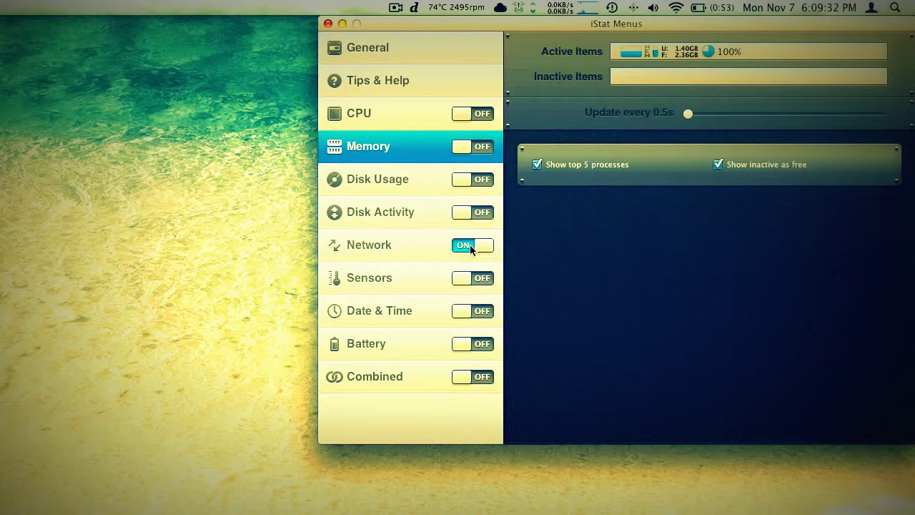
click(470, 246)
Turn the CPU monitor on and close Activity Monitor
click(458, 116)
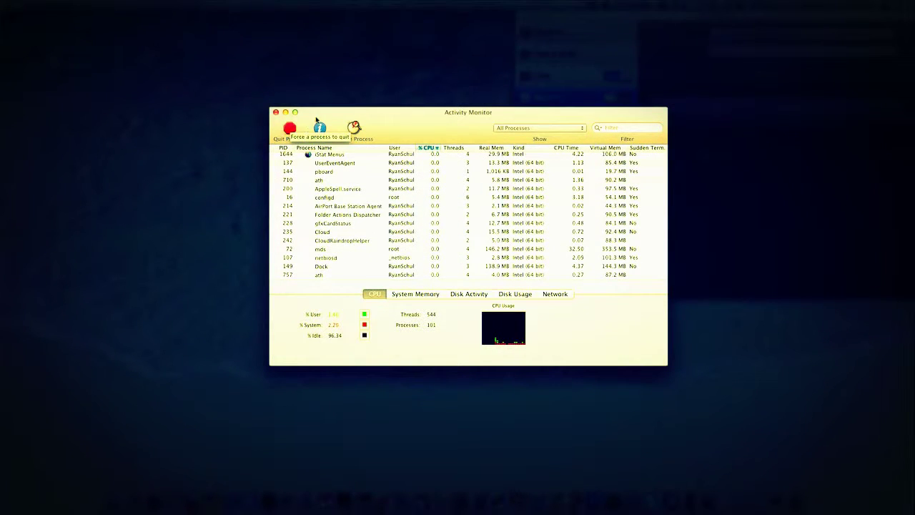
click(281, 114)
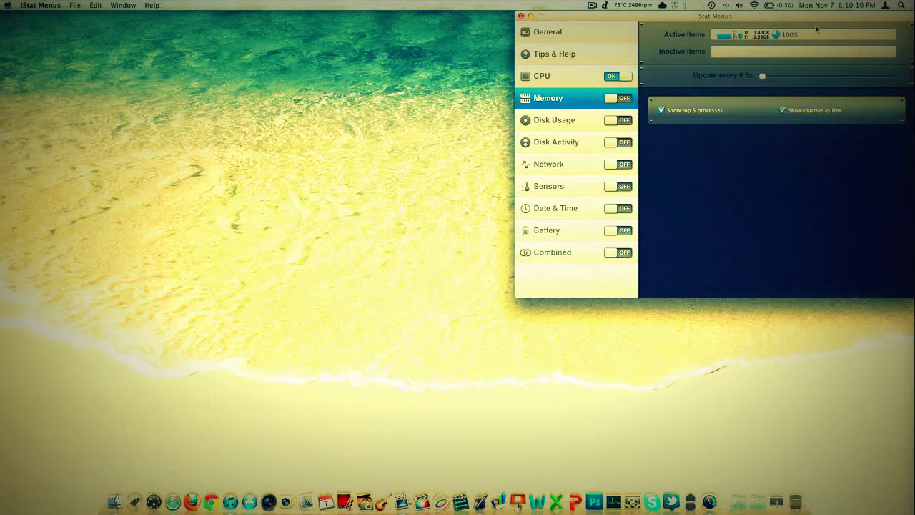
Show Dashboard with the system-stats widget above the calendar, weather, clock and stocks widgets
key(F12)
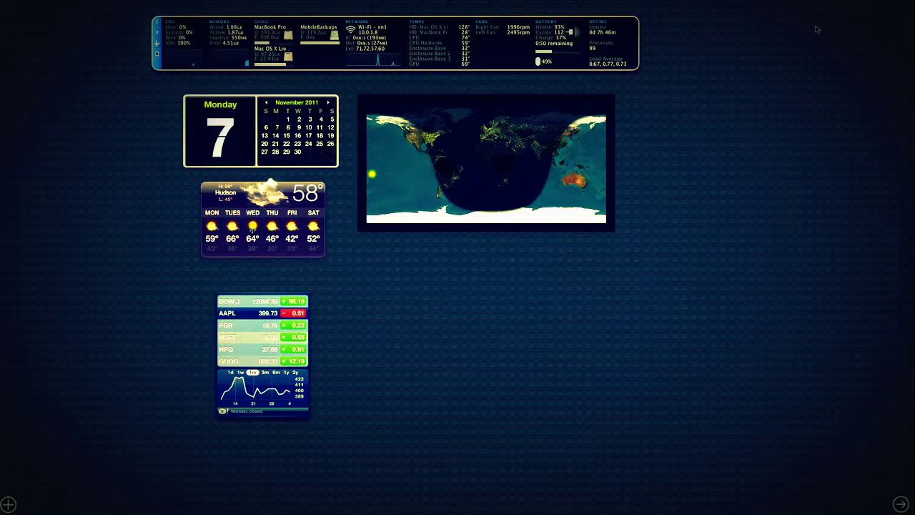
Dismiss Dashboard to return to the iStat Menus Memory preferences
key(F12)
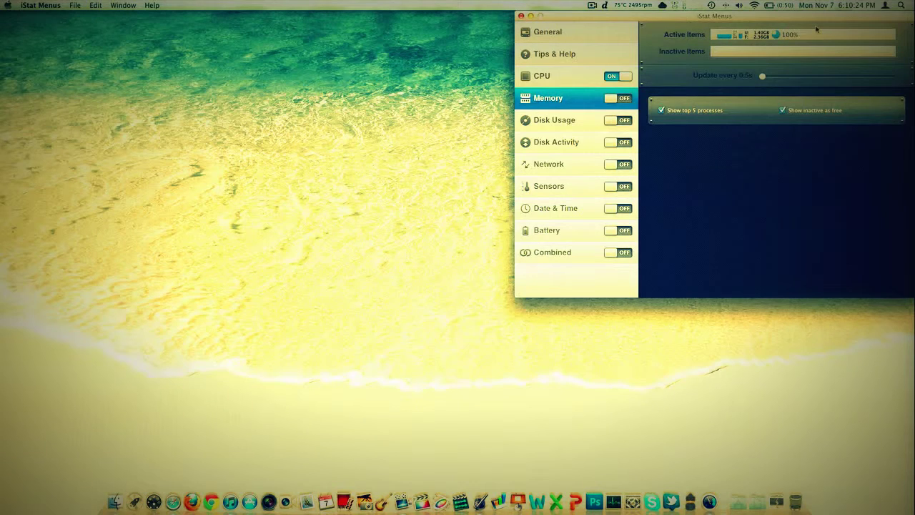